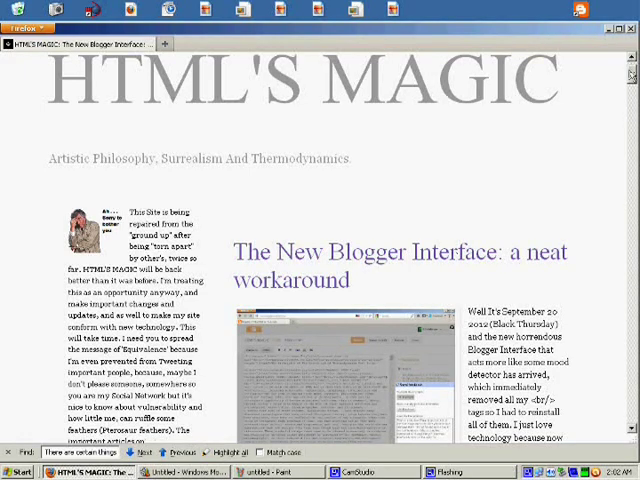
{"action": "left_click_drag", "start_coordinate": [633, 75], "coordinate": [633, 85]}
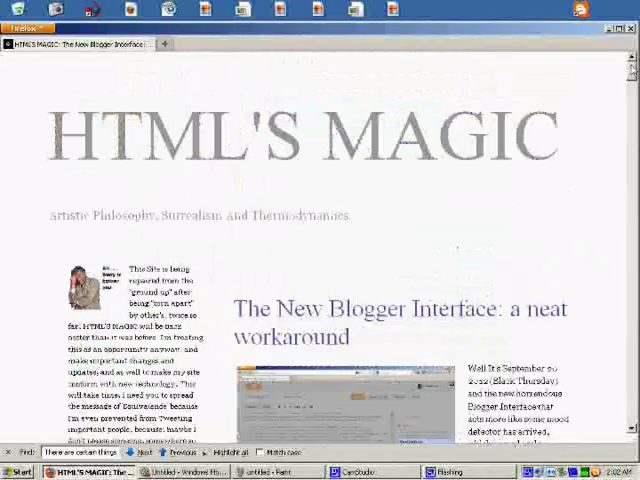
{"action": "left_click_drag", "start_coordinate": [633, 87], "coordinate": [631, 72]}
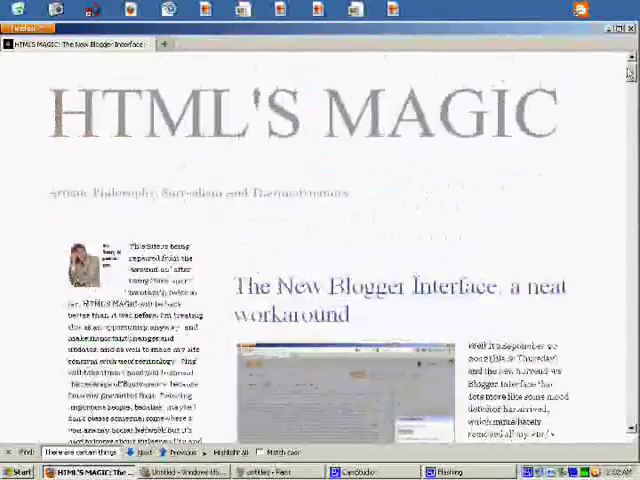
{"action": "left_click_drag", "start_coordinate": [631, 72], "coordinate": [618, 90]}
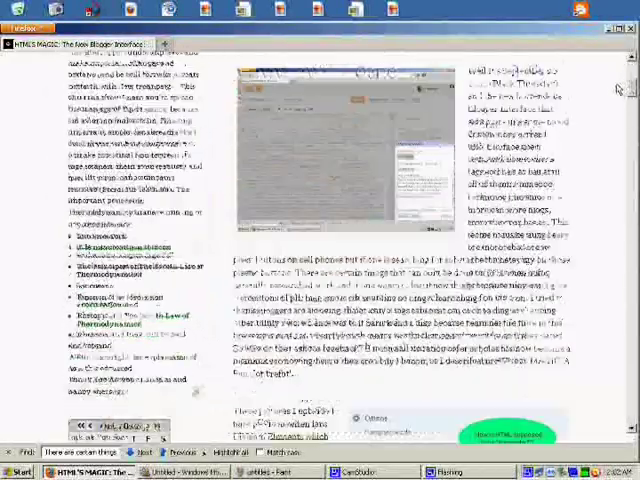
{"action": "scroll", "coordinate": [300, 238], "scroll_direction": "down", "scroll_amount": 1}
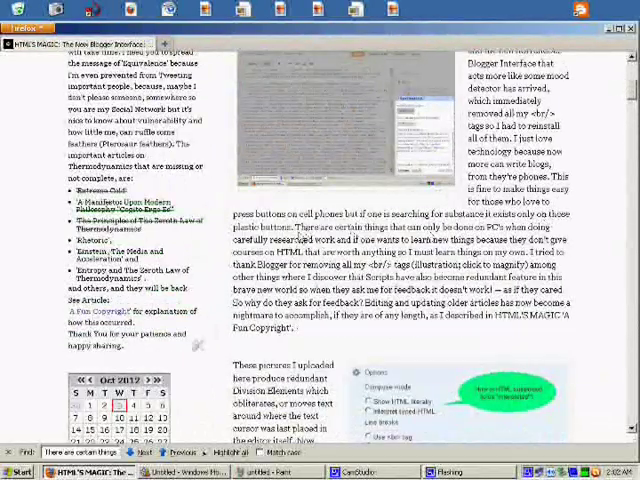
Step: Select the sentence "There are certain things that can only be done on PC's" in the HTML'S MAGIC post
{"action": "left_click_drag", "start_coordinate": [295, 228], "coordinate": [519, 233]}
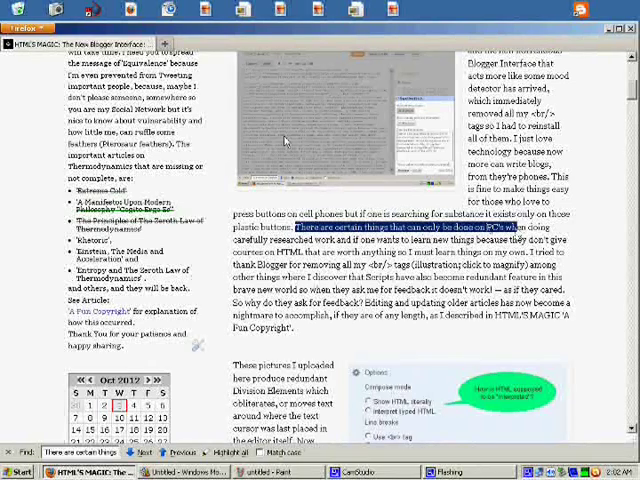
Step: Load the selected sentence into Firefox's find bar and bring up the post's Blogger HTML editor tab
{"action": "left_click", "coordinate": [44, 33]}
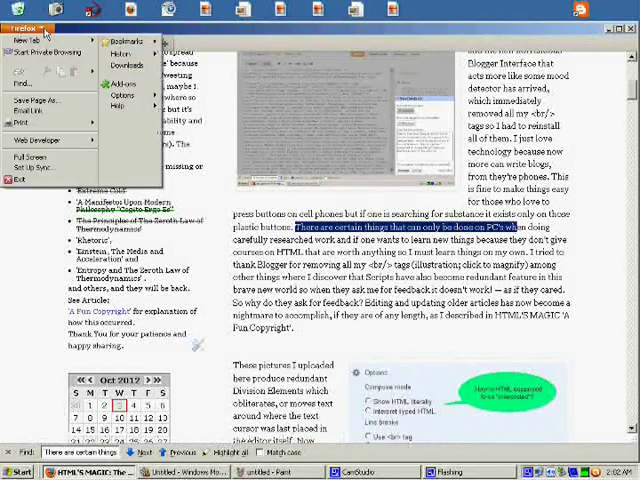
{"action": "left_click", "coordinate": [24, 83]}
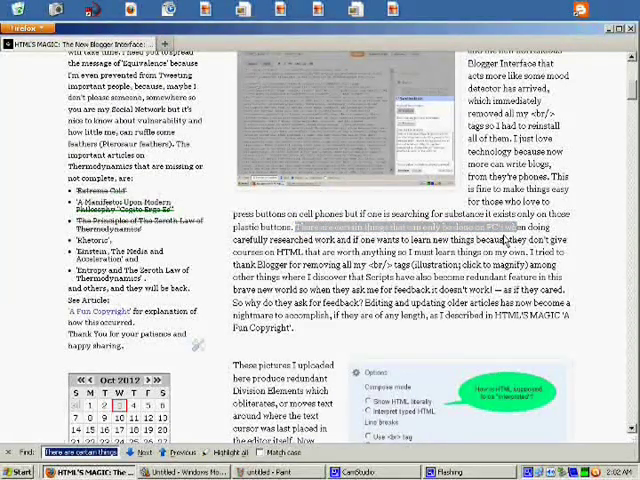
{"action": "left_click", "coordinate": [582, 9]}
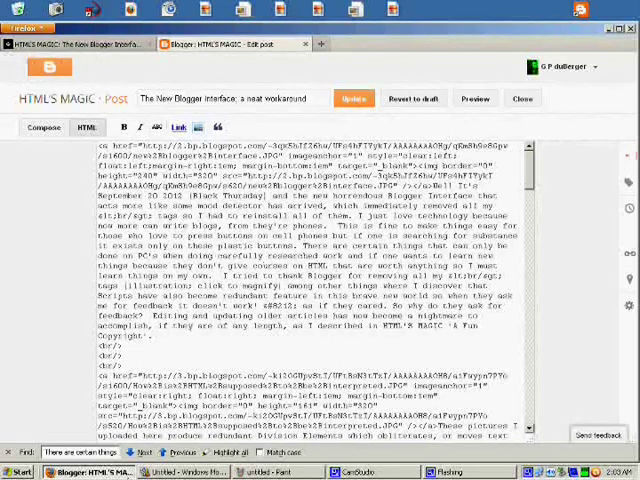
Step: Insert rows of x characters after "done on PC's when" in the HTML and update the post
{"action": "left_click", "coordinate": [143, 453]}
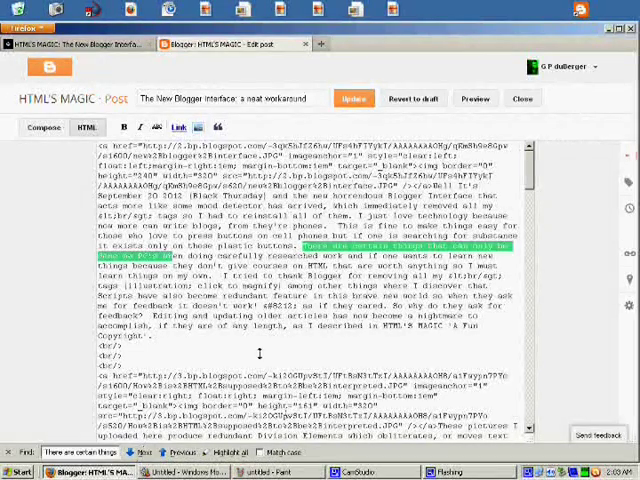
{"action": "left_click", "coordinate": [187, 253]}
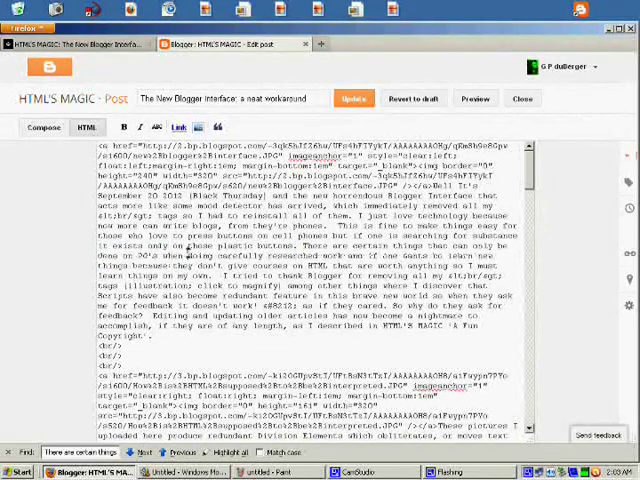
{"action": "type", "text": "xxx"}
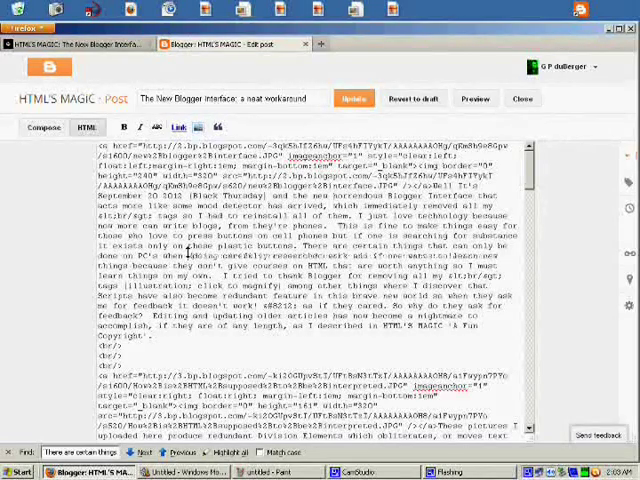
{"action": "type", "text": "xxxxxxxxxxxxxxxxxxxxxxxxxxxx"}
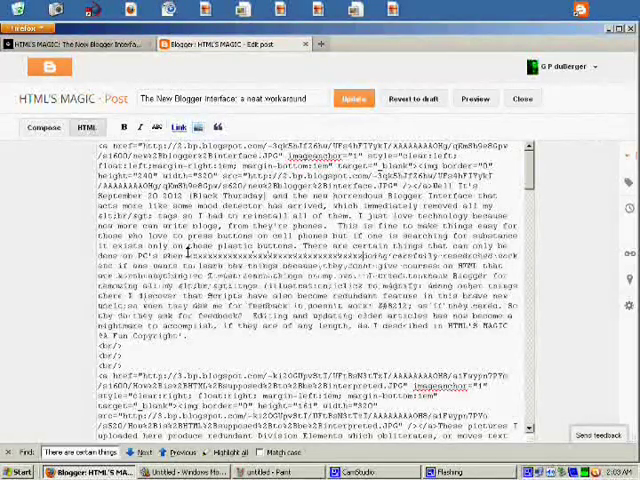
{"action": "type", "text": "xxxxxxxxxxxxxxxxxxxxxxxxxxxxxxxxx"}
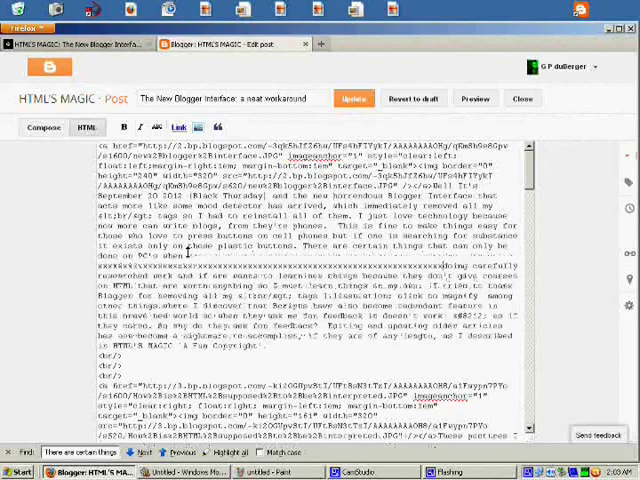
{"action": "type", "text": "xxxxxxxxxxxxxxxxxxxxx"}
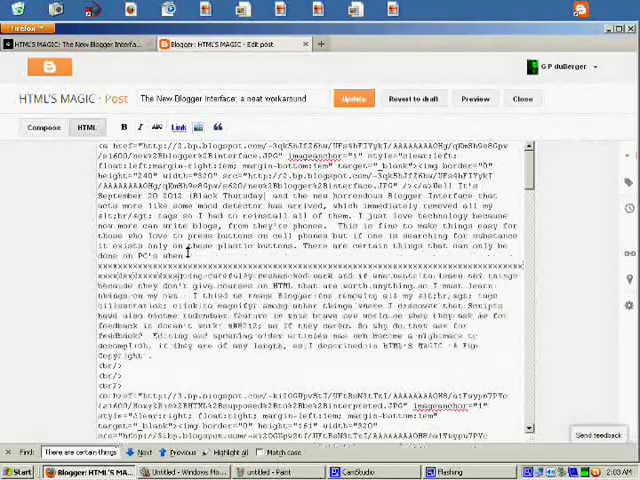
{"action": "type", "text": "xxxxxxxxxxxxxxxxxxxxxxxx"}
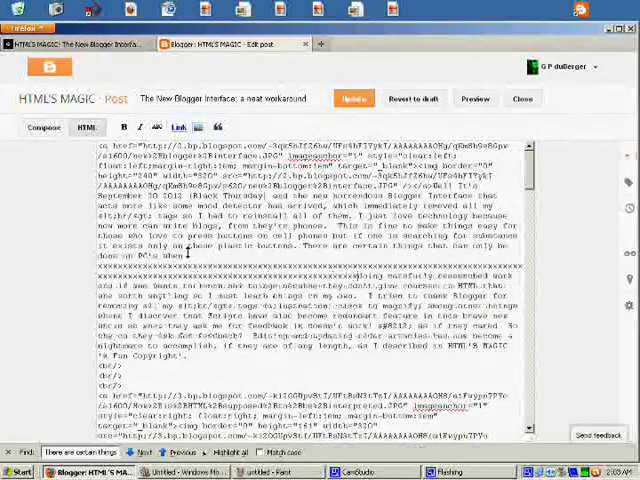
{"action": "type", "text": "xxxxxxxxxxxxxxxxxxxxxxxxxxxxxxxxxx"}
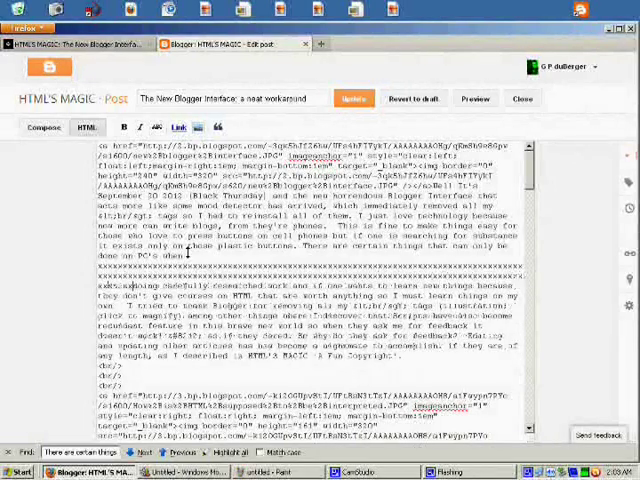
{"action": "type", "text": "xxxxxxxxxxxxxxxxxxxxxxxxxxxxxxxxxxxxxx"}
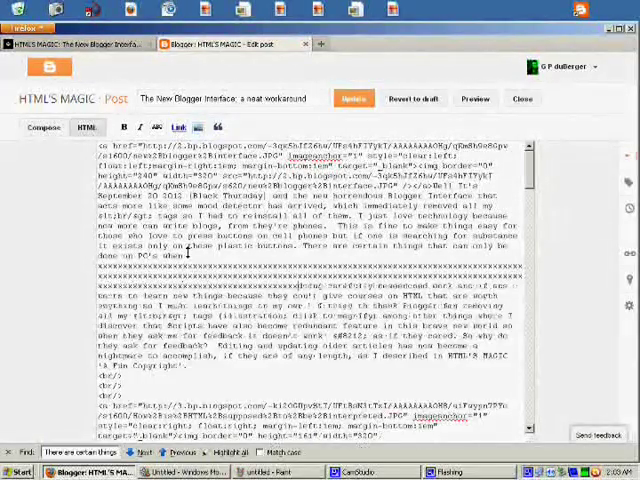
{"action": "type", "text": "xxxxxxxxxxxxxxxxxxxxxxxxxxxxxxxxxx"}
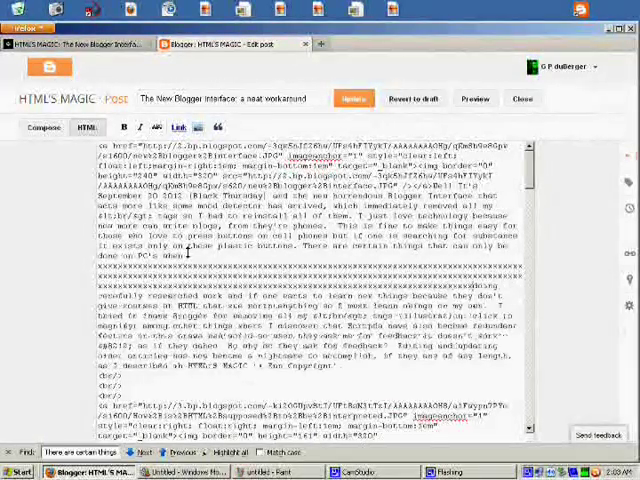
{"action": "type", "text": "xxxxxxxxxxxxxxxxxxxxxxxxxx"}
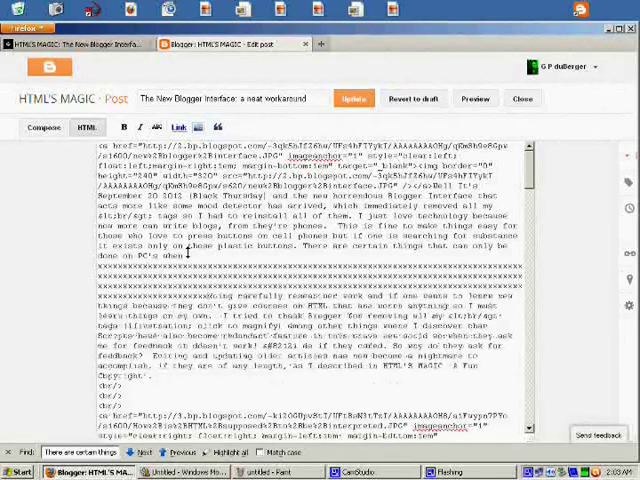
{"action": "type", "text": "xxxxxx"}
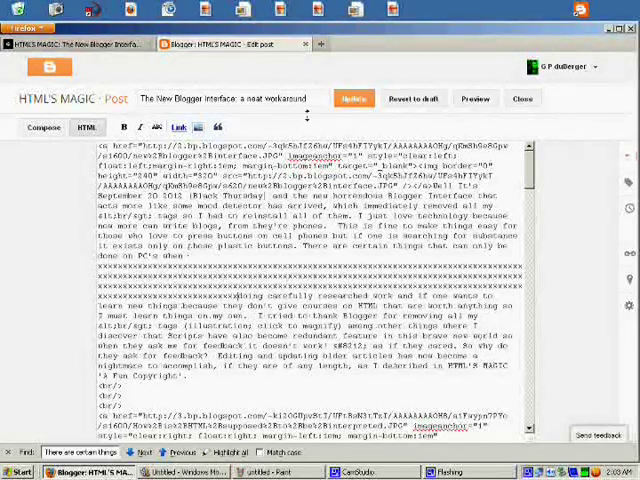
{"action": "left_click", "coordinate": [364, 96]}
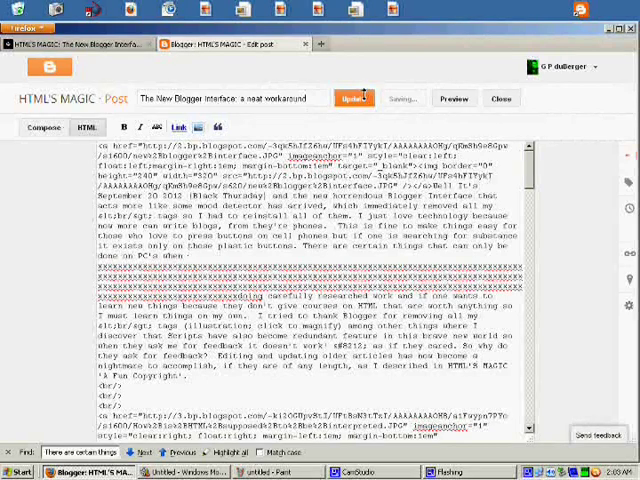
Step: Close the post editor tab and reload the blog article tab to show the x rows
{"action": "left_click", "coordinate": [305, 44]}
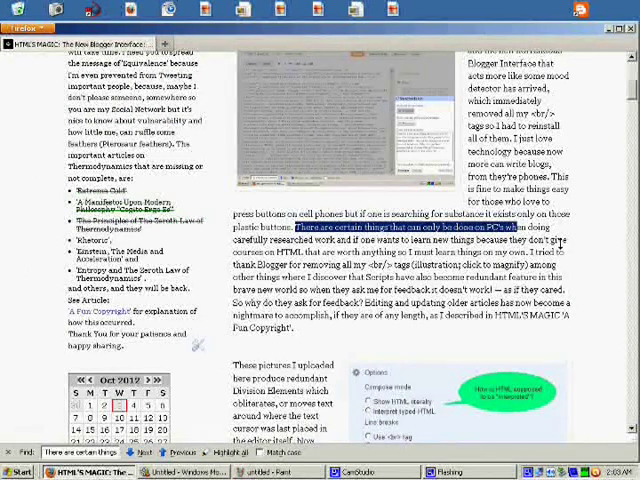
{"action": "right_click", "coordinate": [94, 42]}
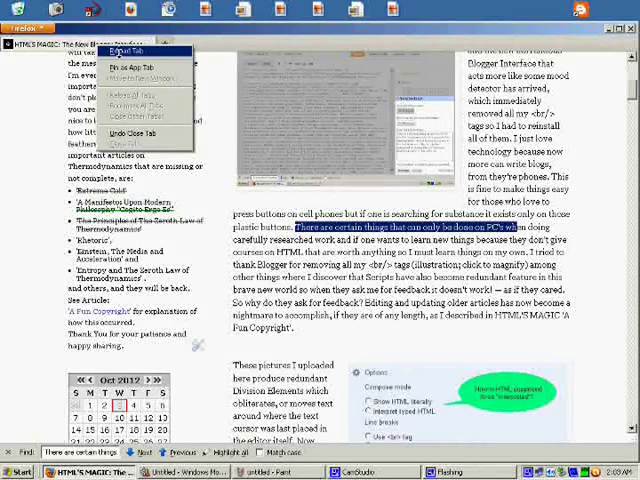
{"action": "left_click", "coordinate": [118, 50]}
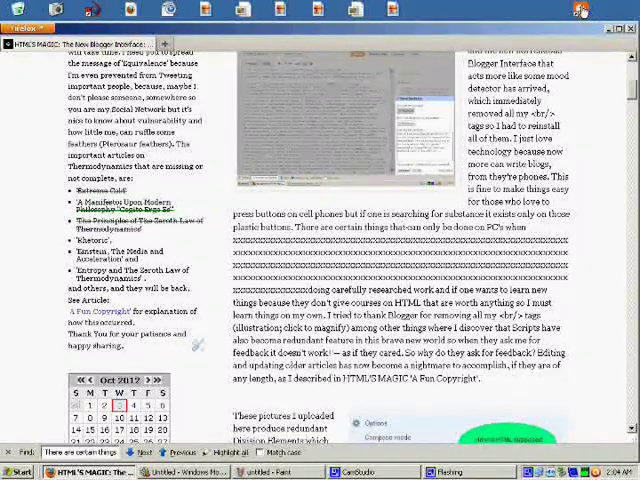
Step: In the reopened HTML editor, find the "done on PC's when" phrase and delete the x rows after it
{"action": "left_click", "coordinate": [581, 10]}
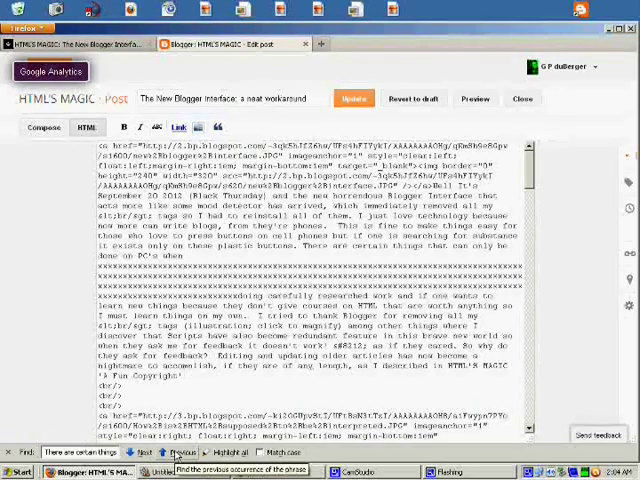
{"action": "left_click", "coordinate": [178, 453]}
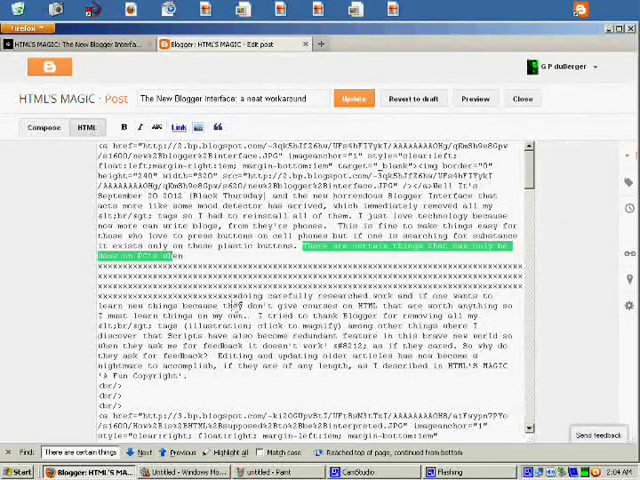
{"action": "left_click_drag", "start_coordinate": [240, 297], "coordinate": [93, 268]}
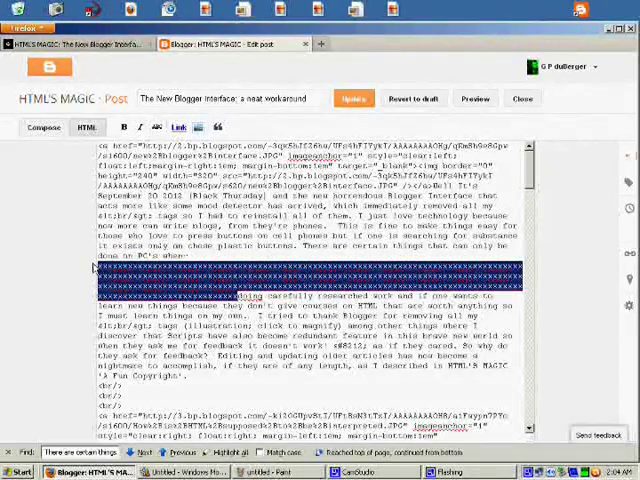
{"action": "key", "text": "Delete"}
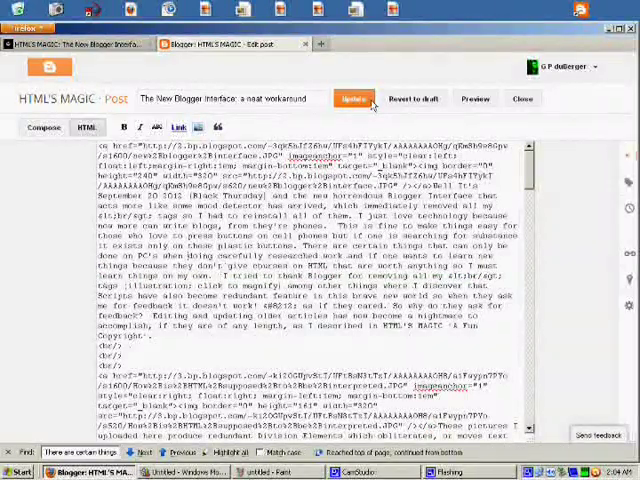
Step: Update the corrected post, close the All posts tab, and reload the blog article tab
{"action": "left_click", "coordinate": [368, 102]}
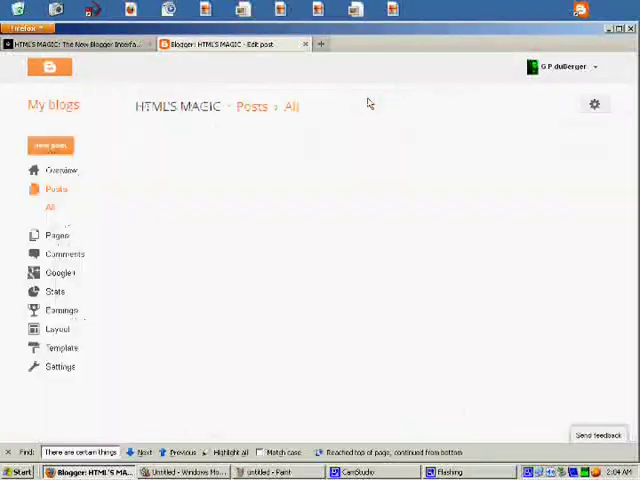
{"action": "left_click", "coordinate": [305, 45]}
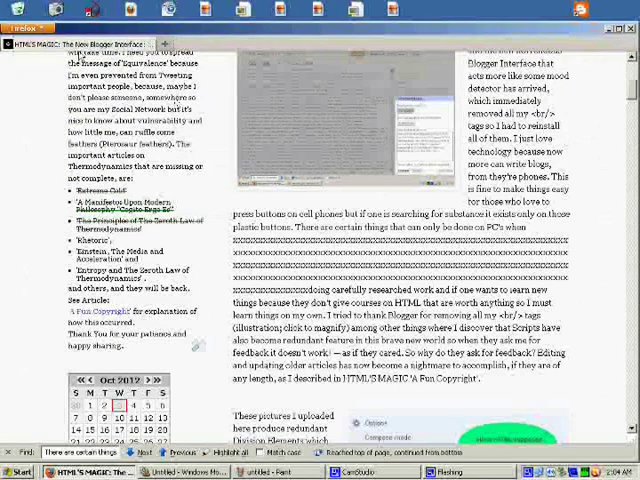
{"action": "right_click", "coordinate": [86, 47]}
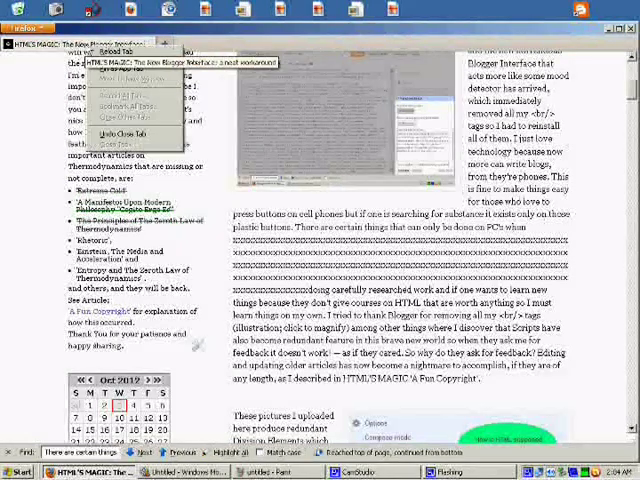
{"action": "left_click", "coordinate": [107, 53]}
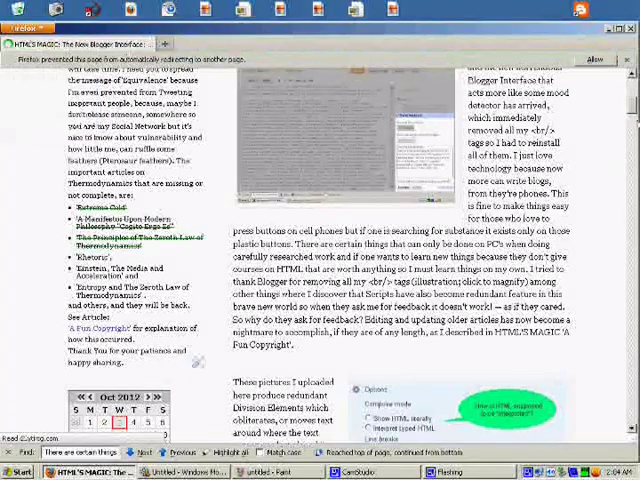
{"action": "scroll", "coordinate": [633, 112], "scroll_direction": "down", "scroll_amount": 5}
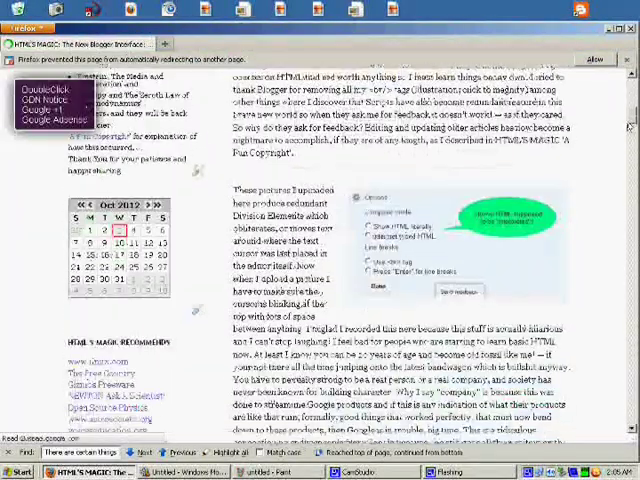